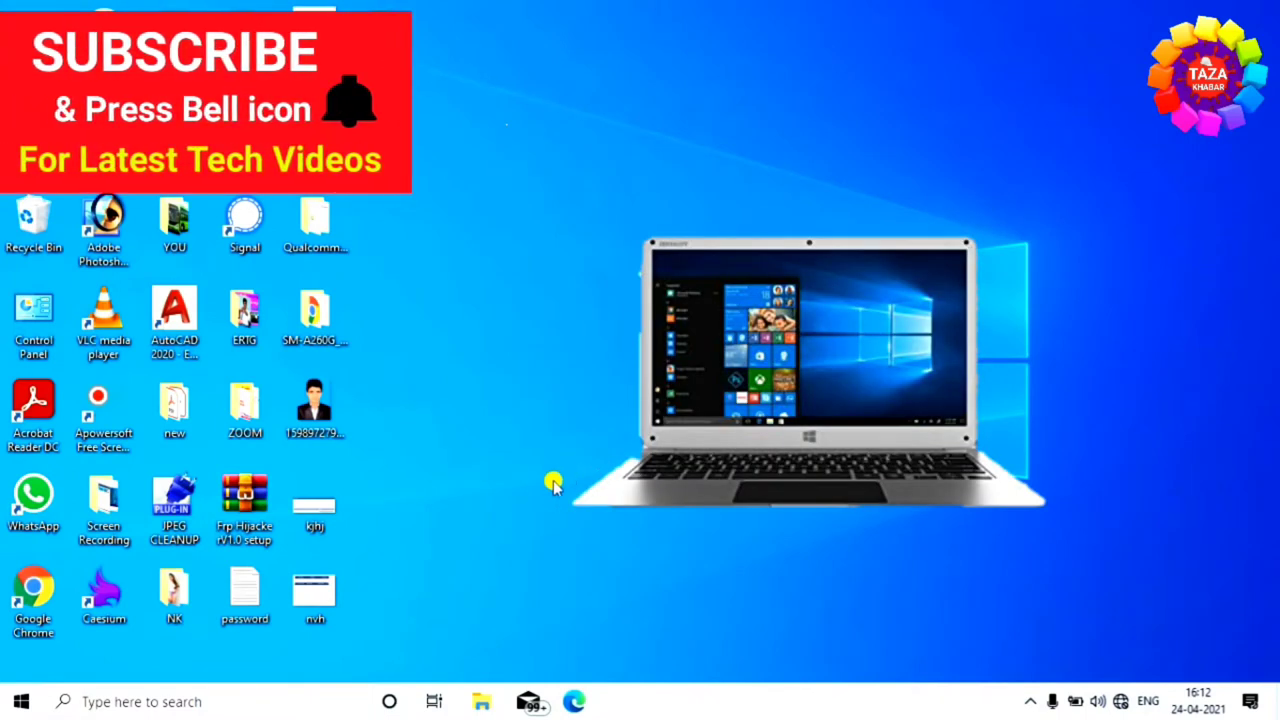
Open Snipping Tool and capture a rectangular snip of the desktop covering the right-hand icons and the Windows logo wallpaper
left_click(176, 701)
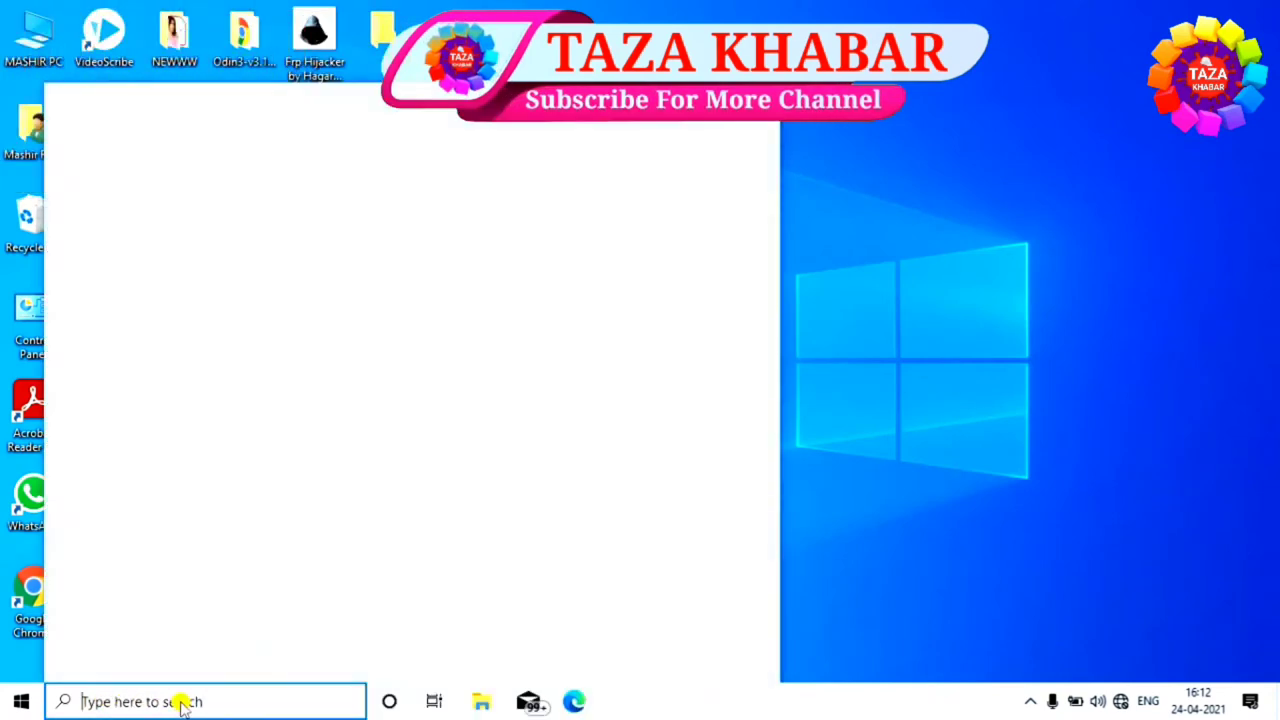
type("sna")
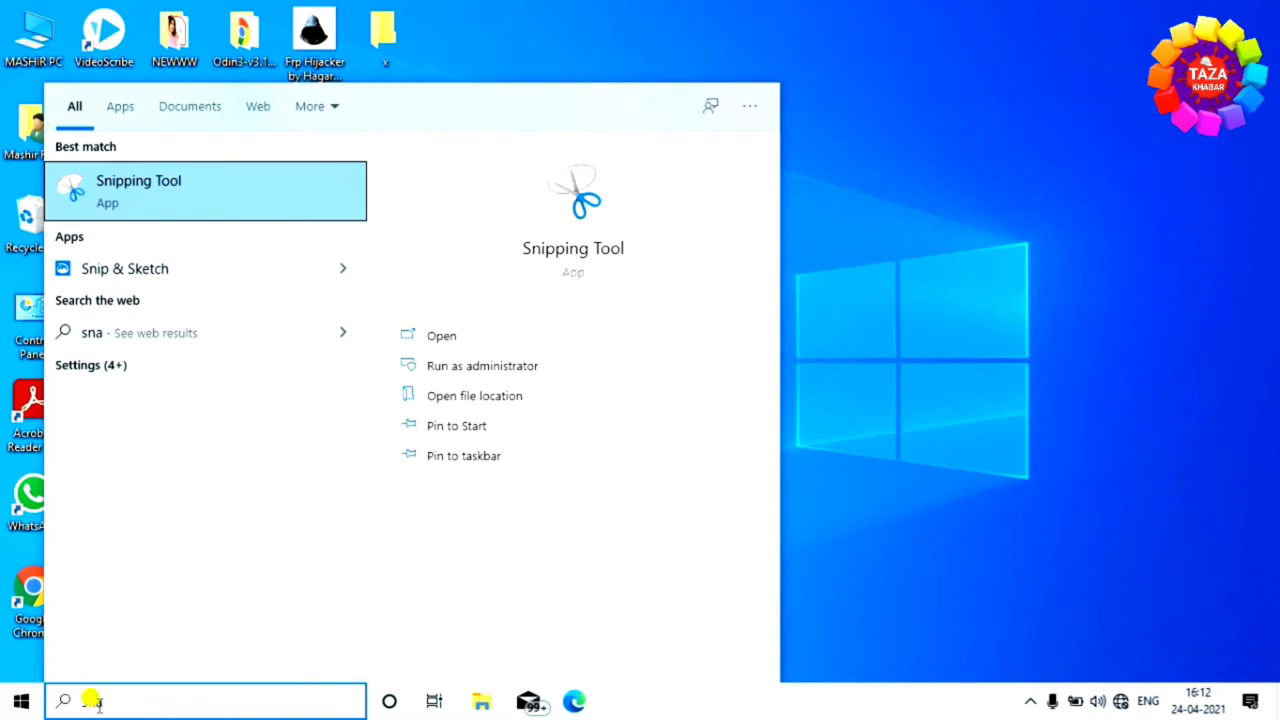
left_click(187, 195)
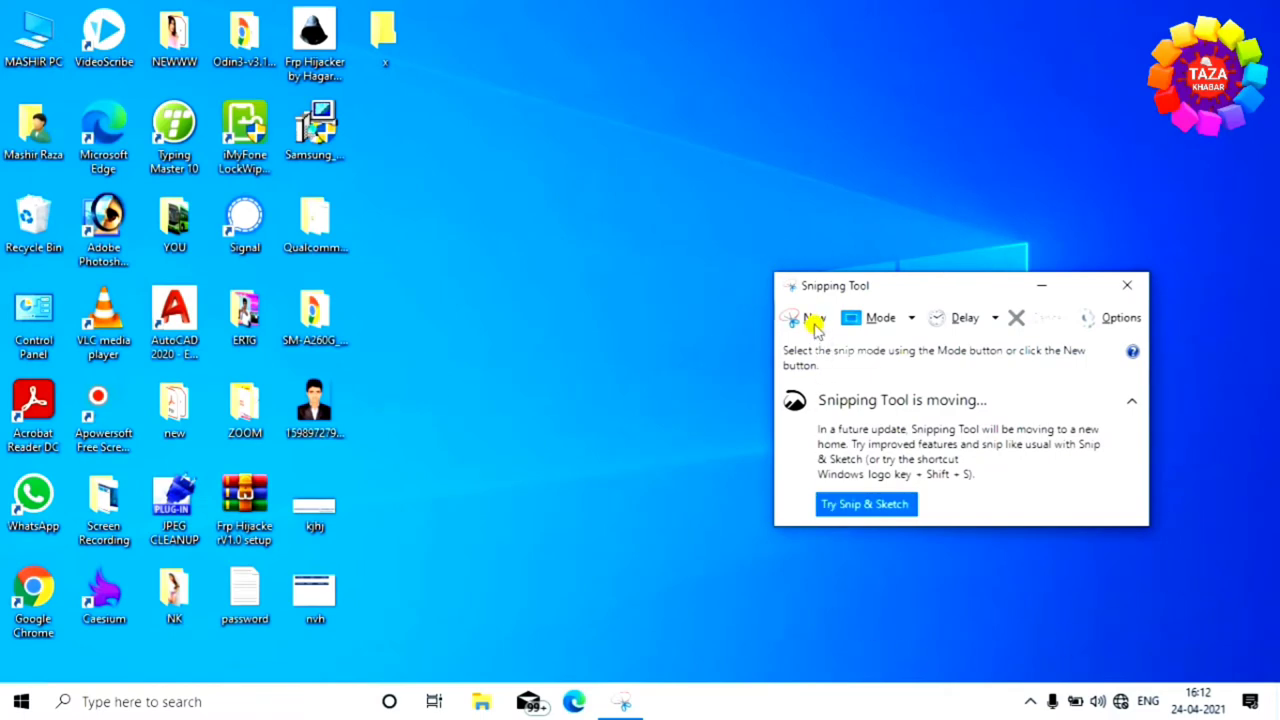
left_click(812, 319)
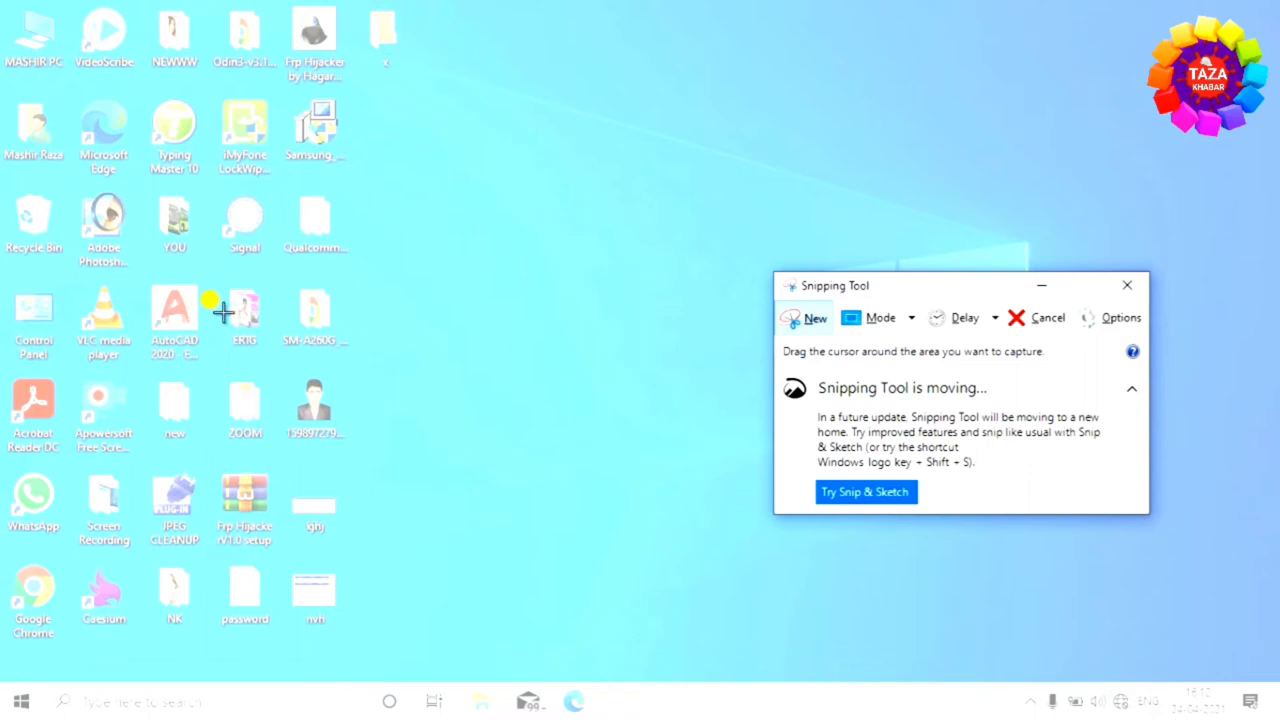
left_click_drag(210, 185, 1055, 652)
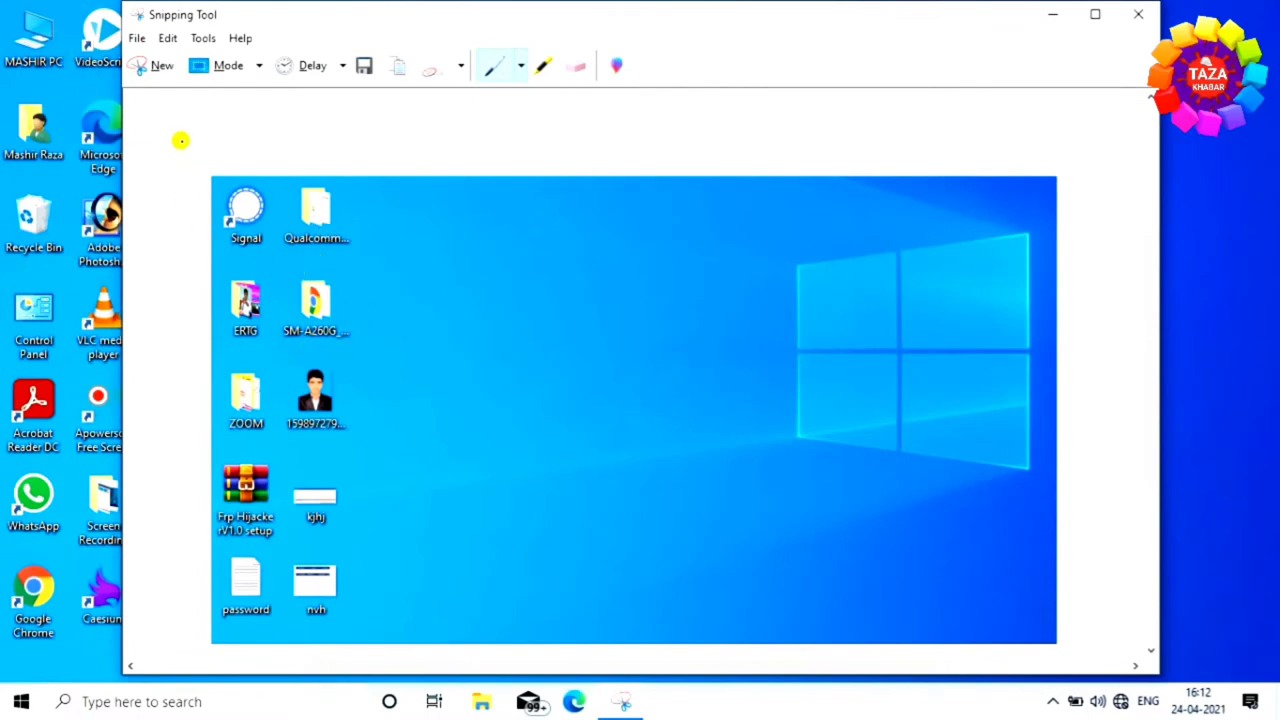
Save the snip to the Desktop as a PNG file named photo
left_click(138, 37)
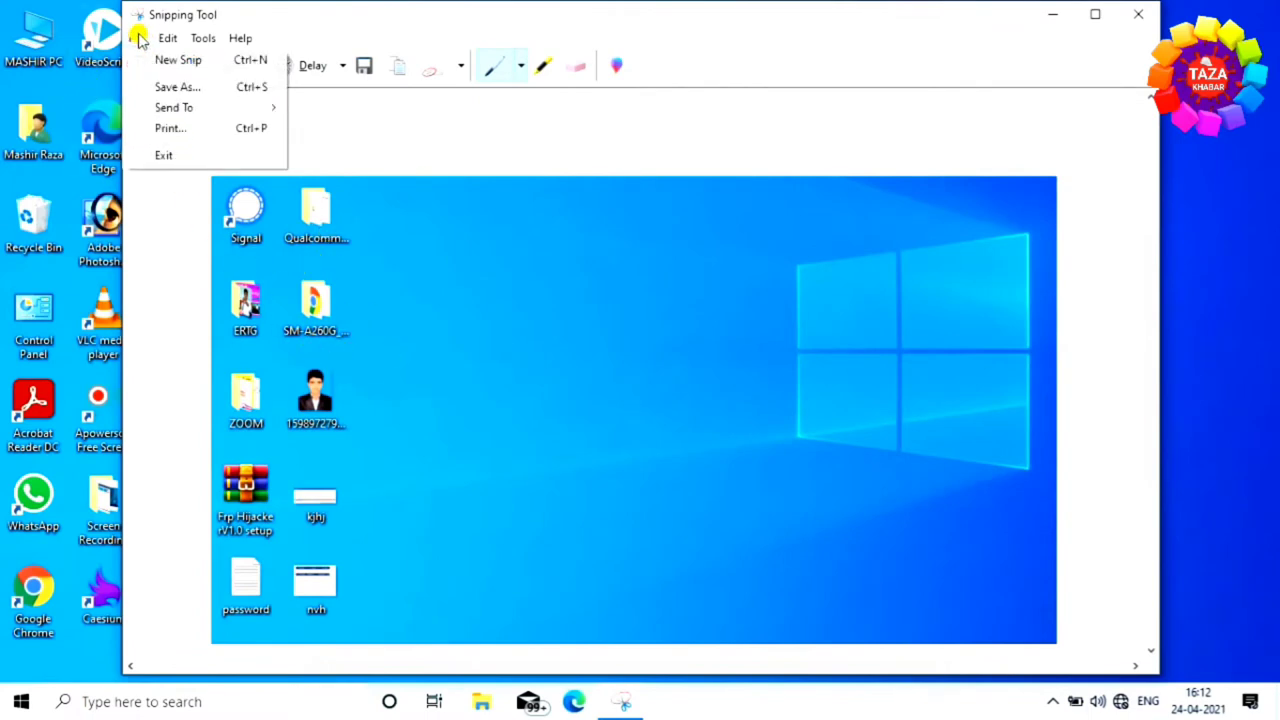
left_click(204, 88)
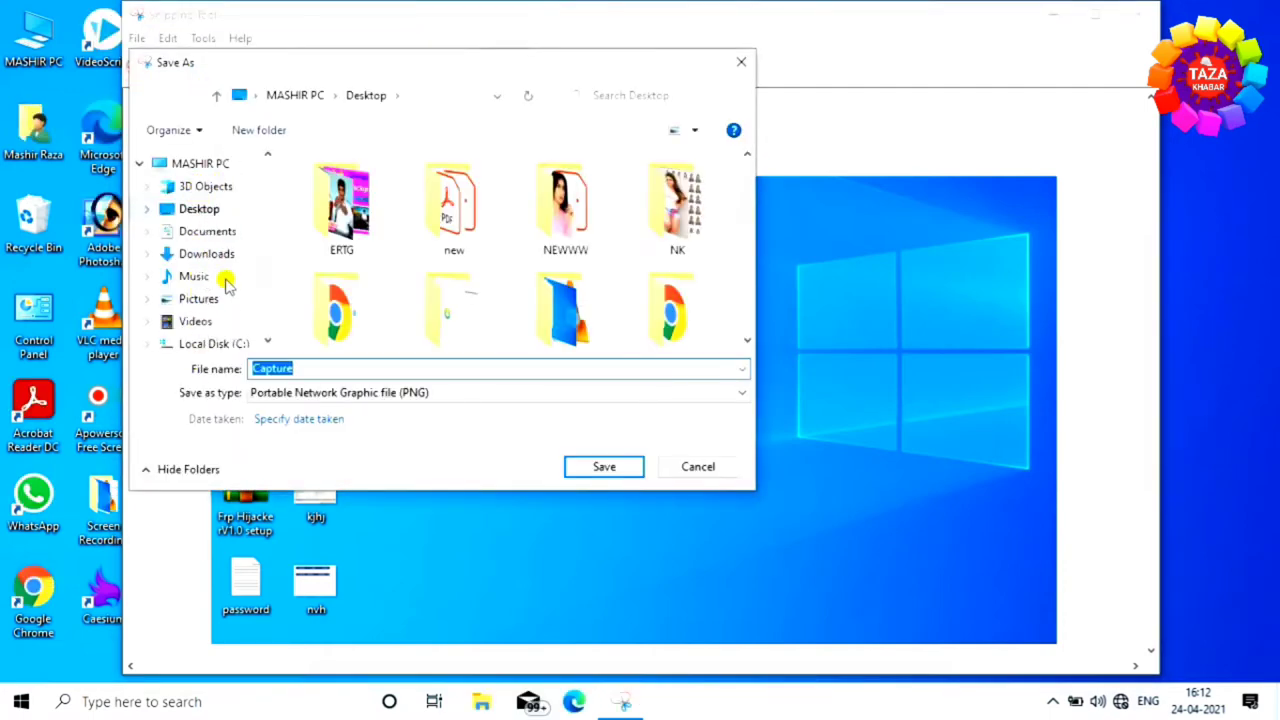
left_click(200, 209)
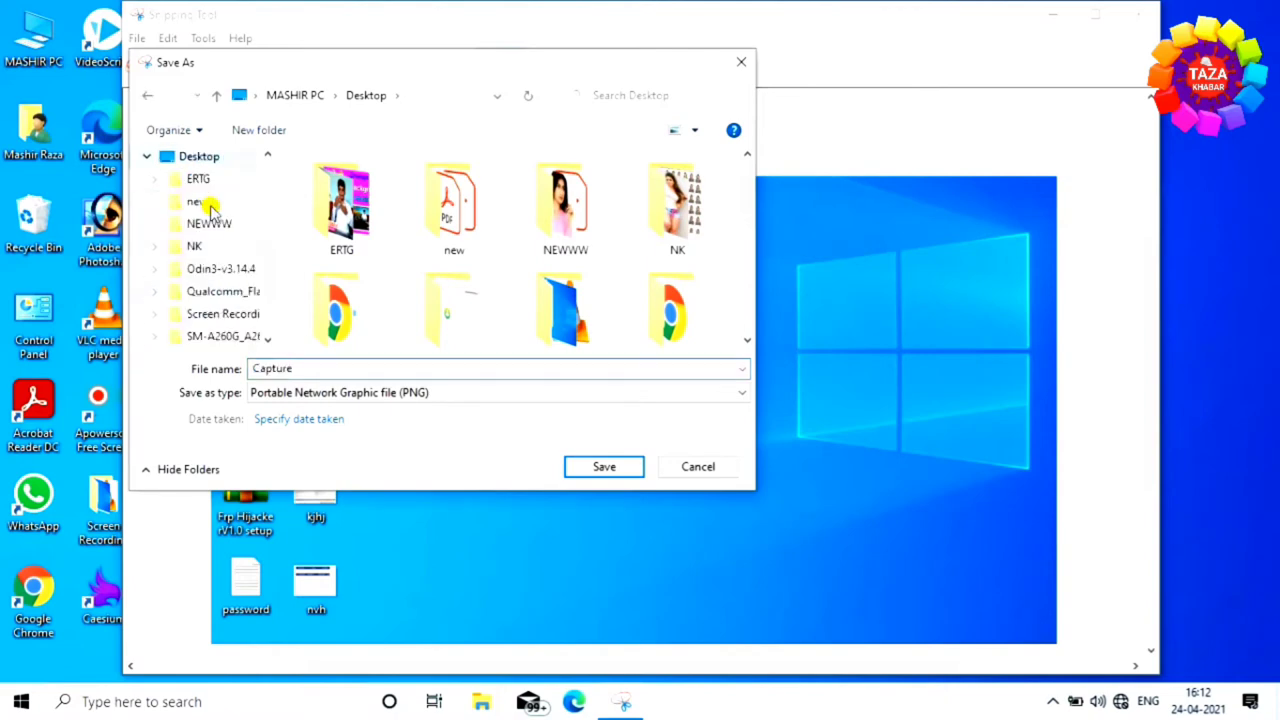
left_click(258, 368)
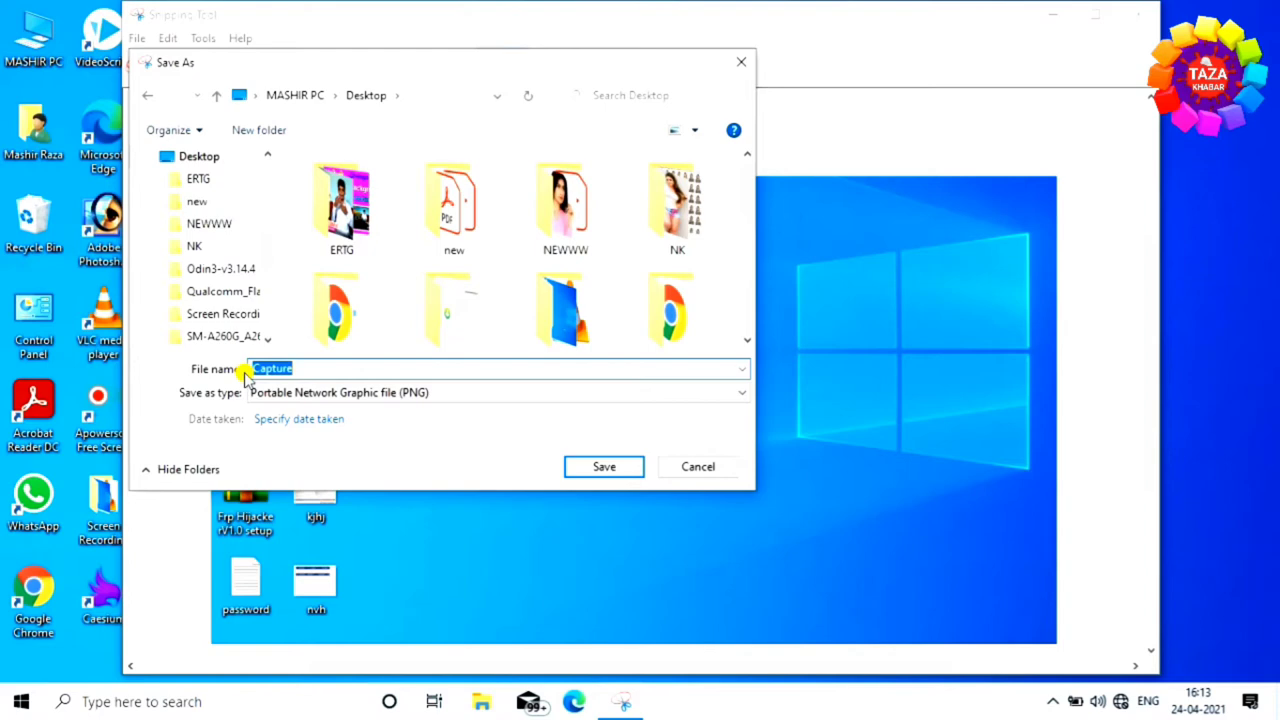
type("photo")
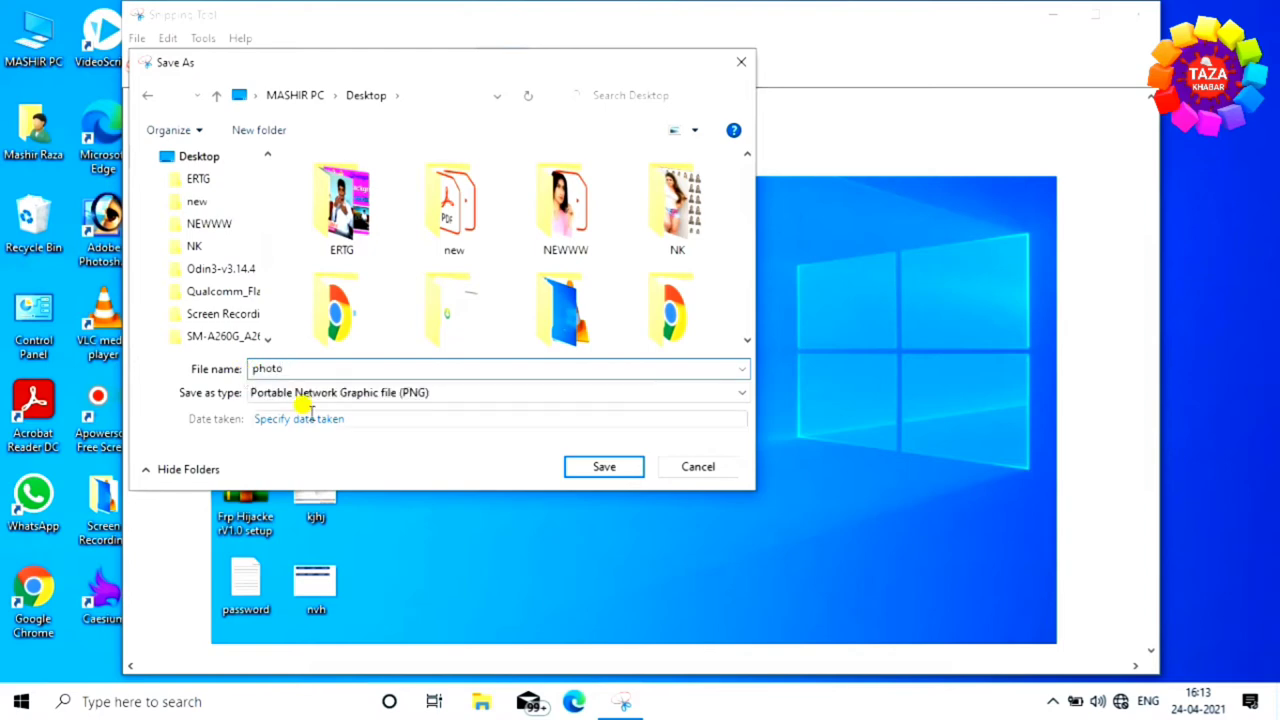
left_click(604, 467)
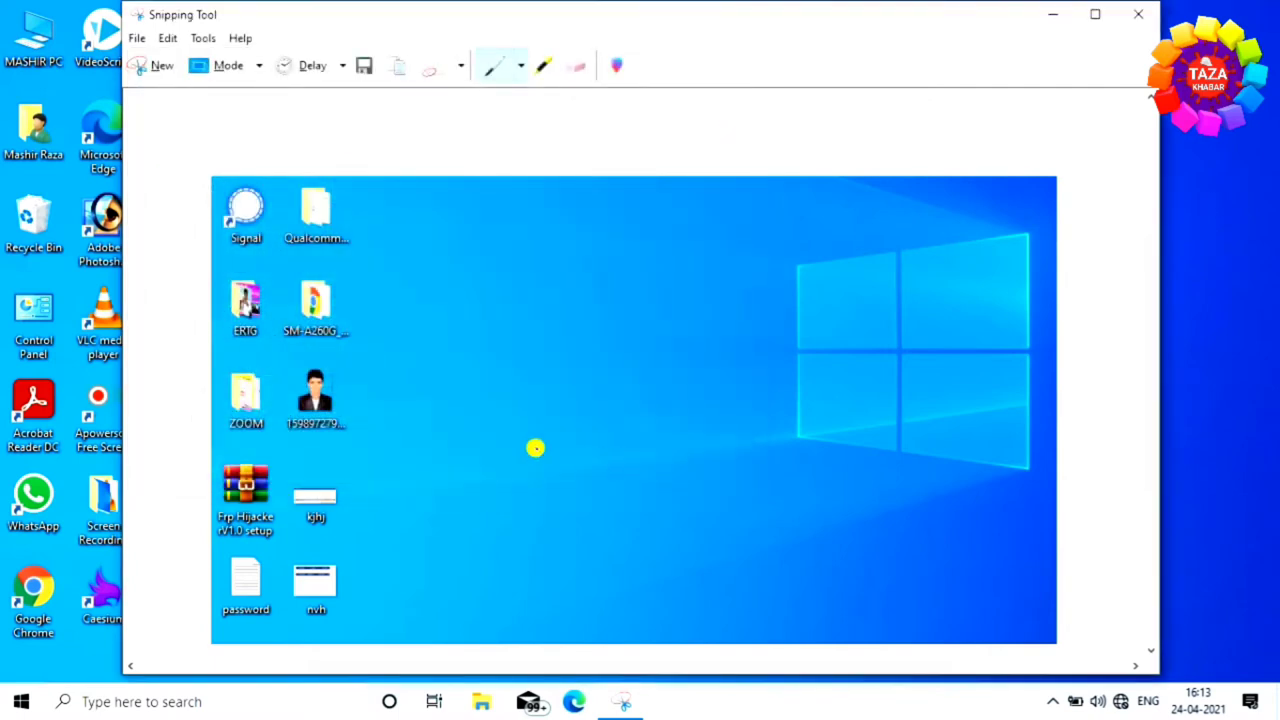
Close Snipping Tool, view the saved photo image from the desktop, and close the viewer
left_click(1138, 14)
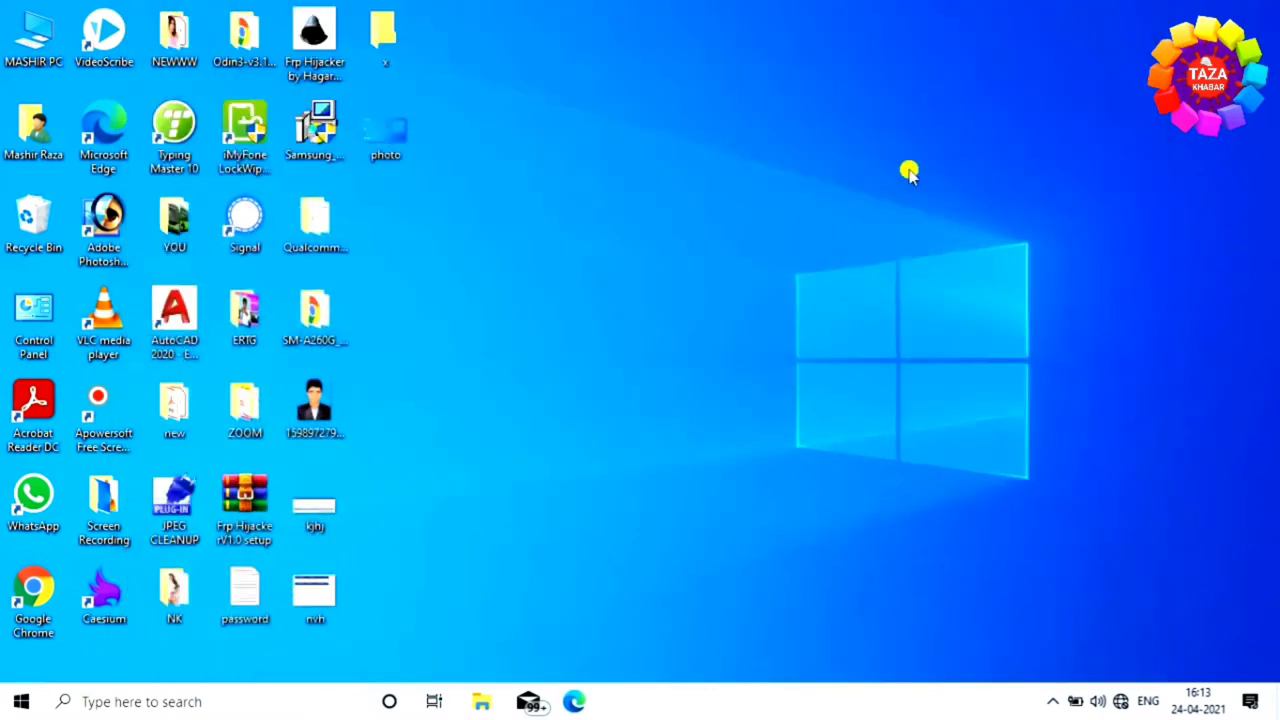
double_click(401, 145)
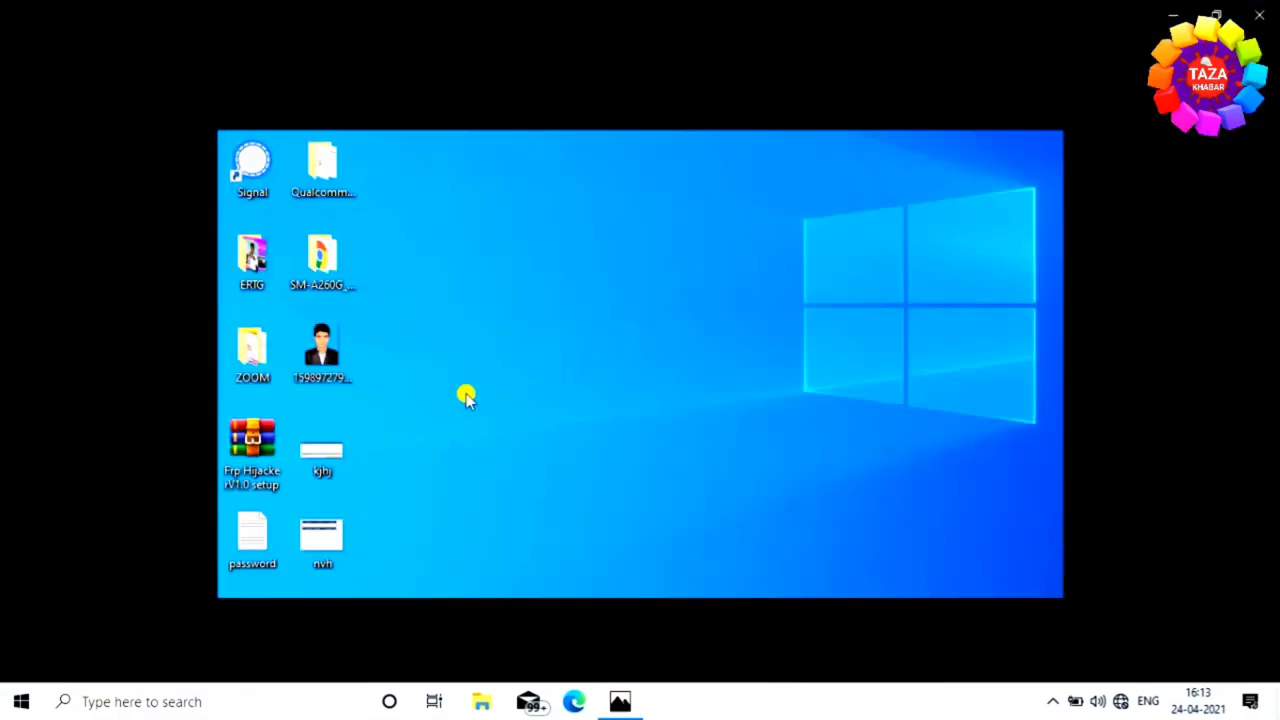
left_click(1256, 18)
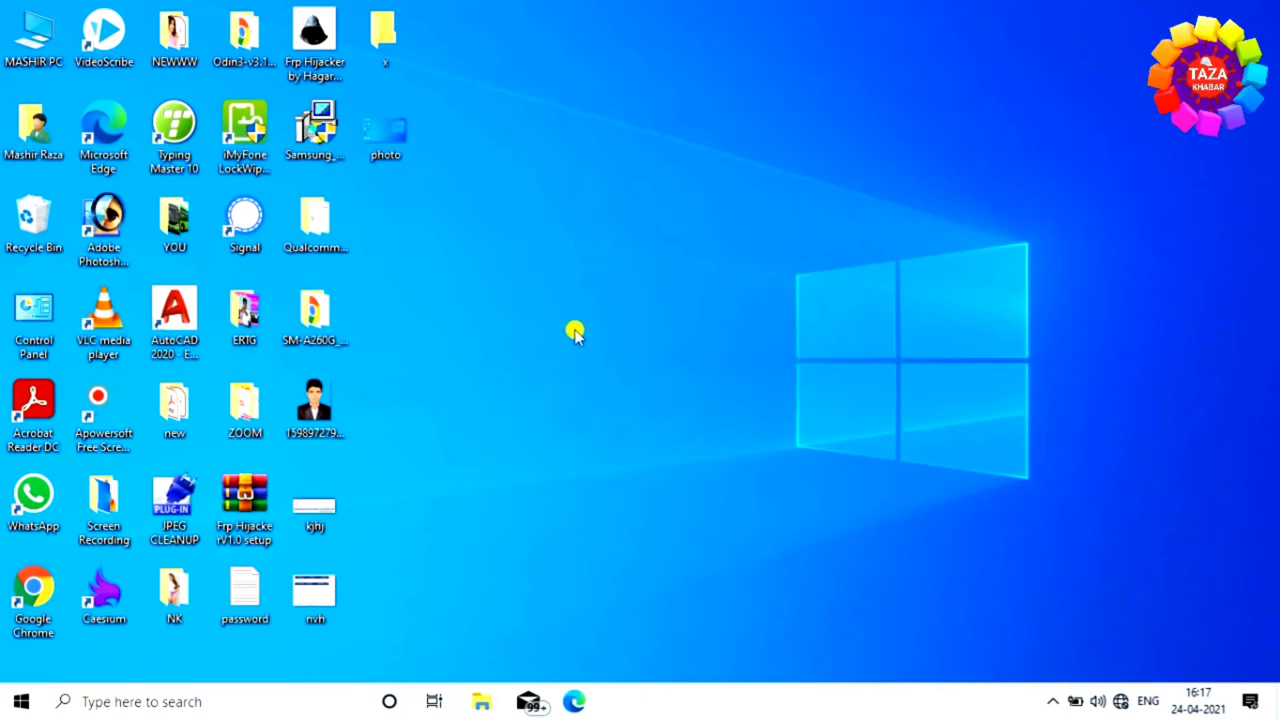
View the full-screen capture Screenshot (14).png in the Screenshots folder under Pictures, then close the viewer and File Explorer
double_click(27, 44)
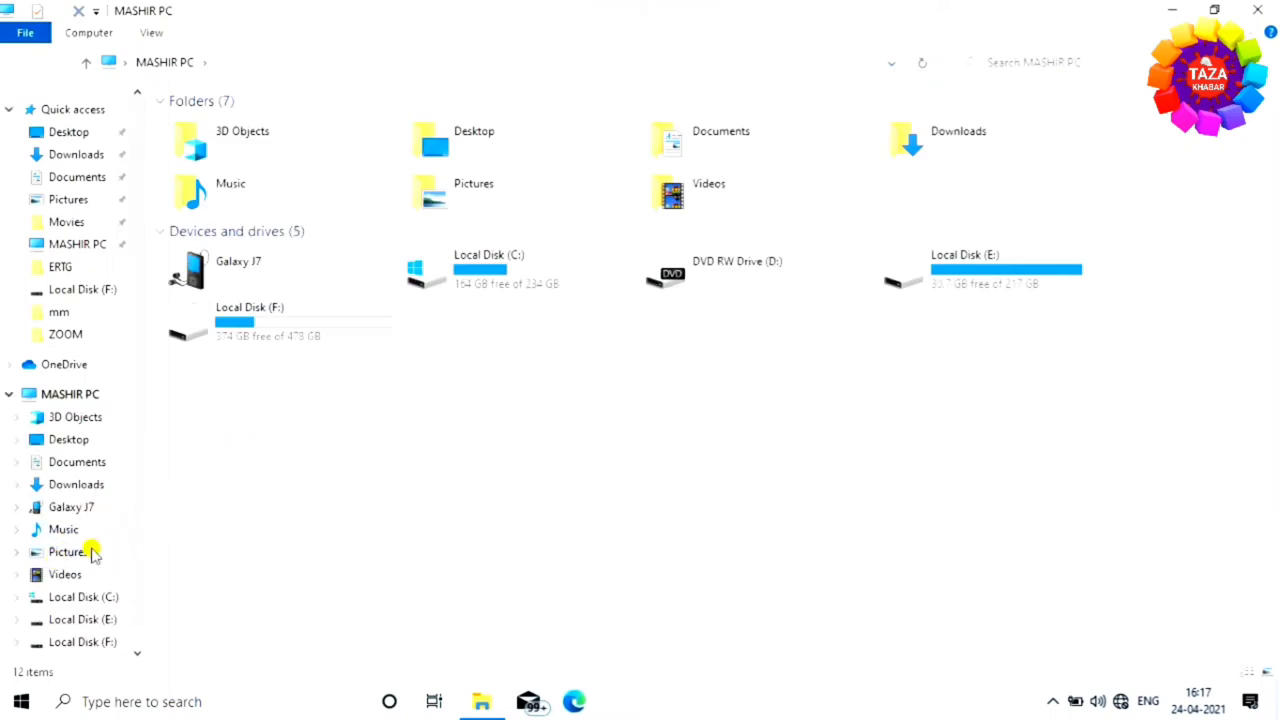
left_click(68, 552)
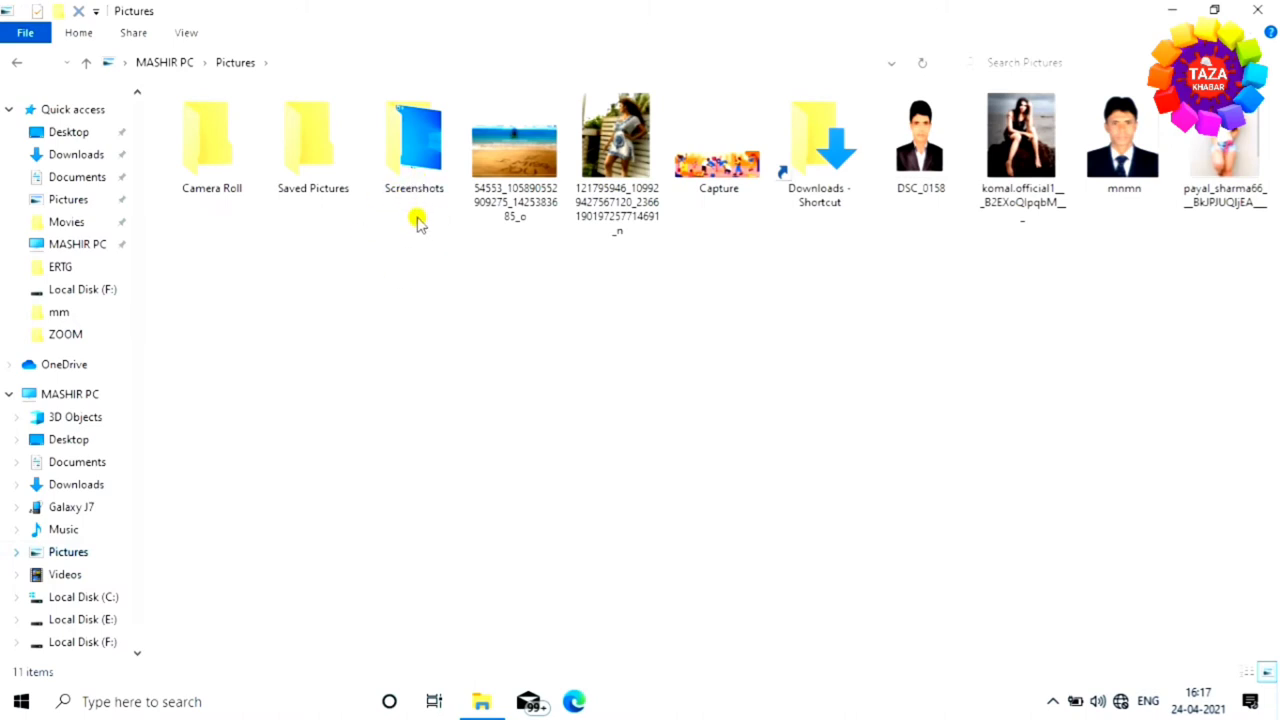
double_click(421, 165)
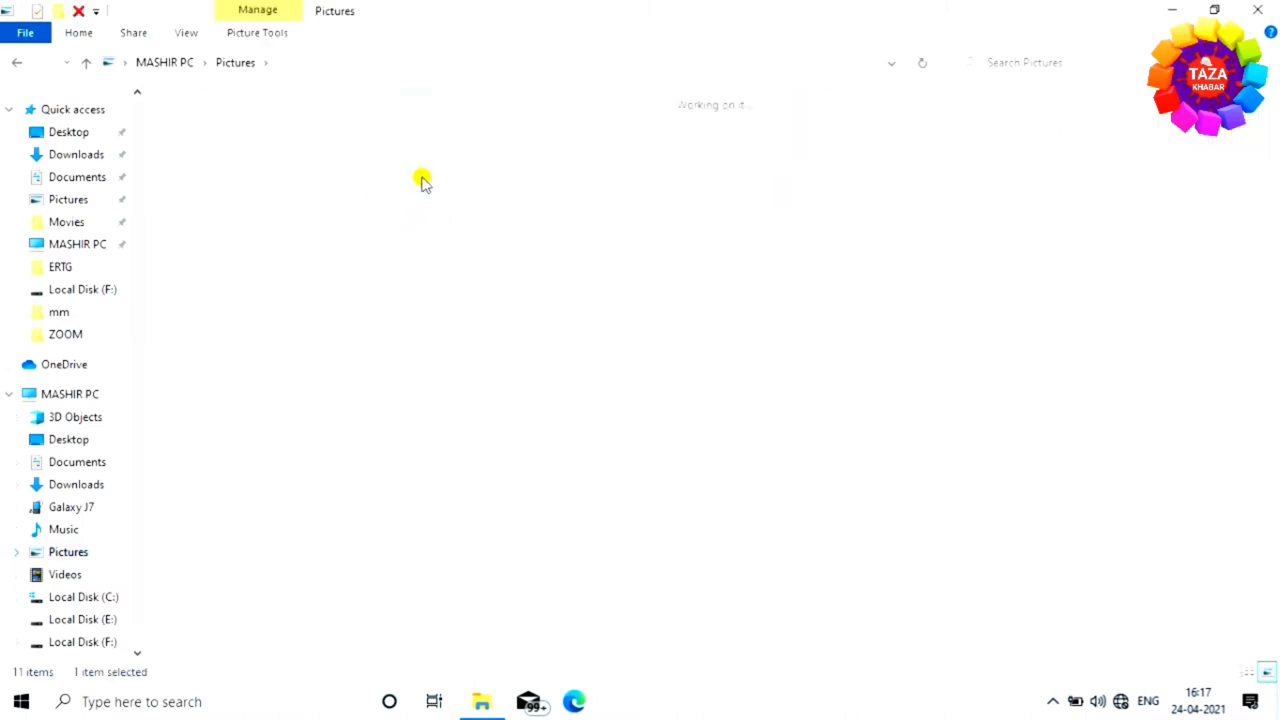
double_click(214, 170)
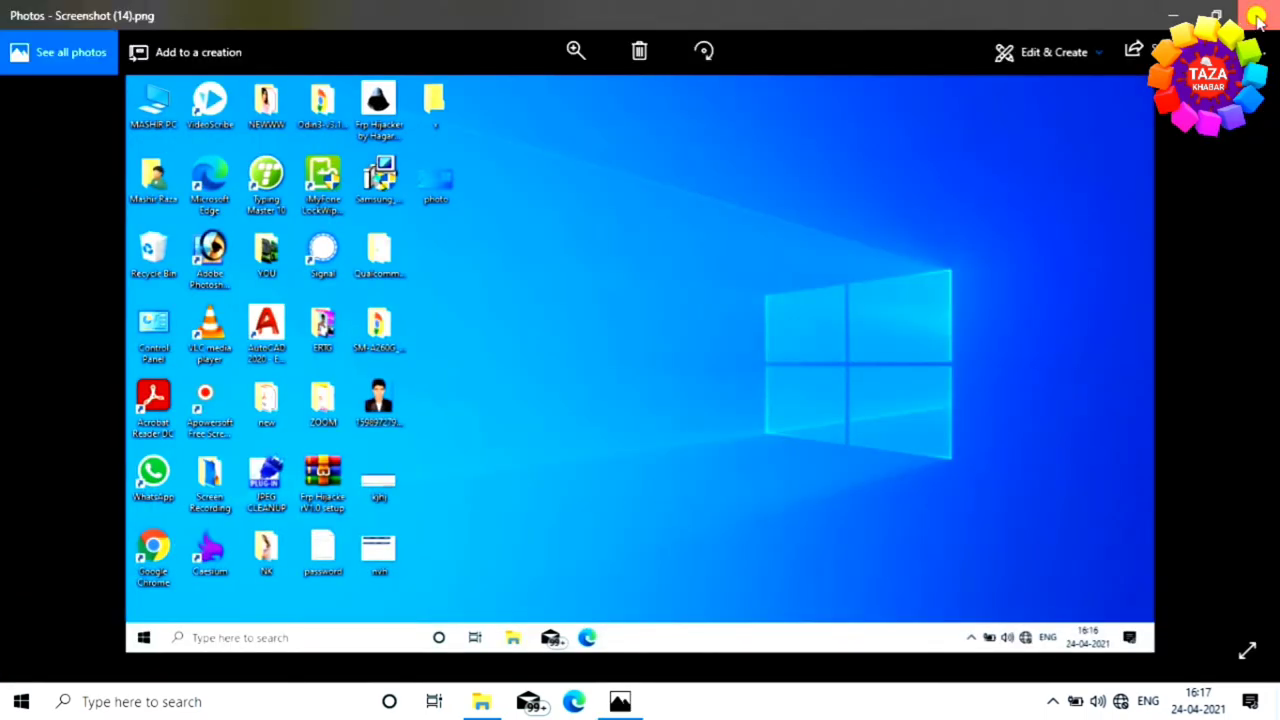
left_click(1260, 12)
left_click(1262, 10)
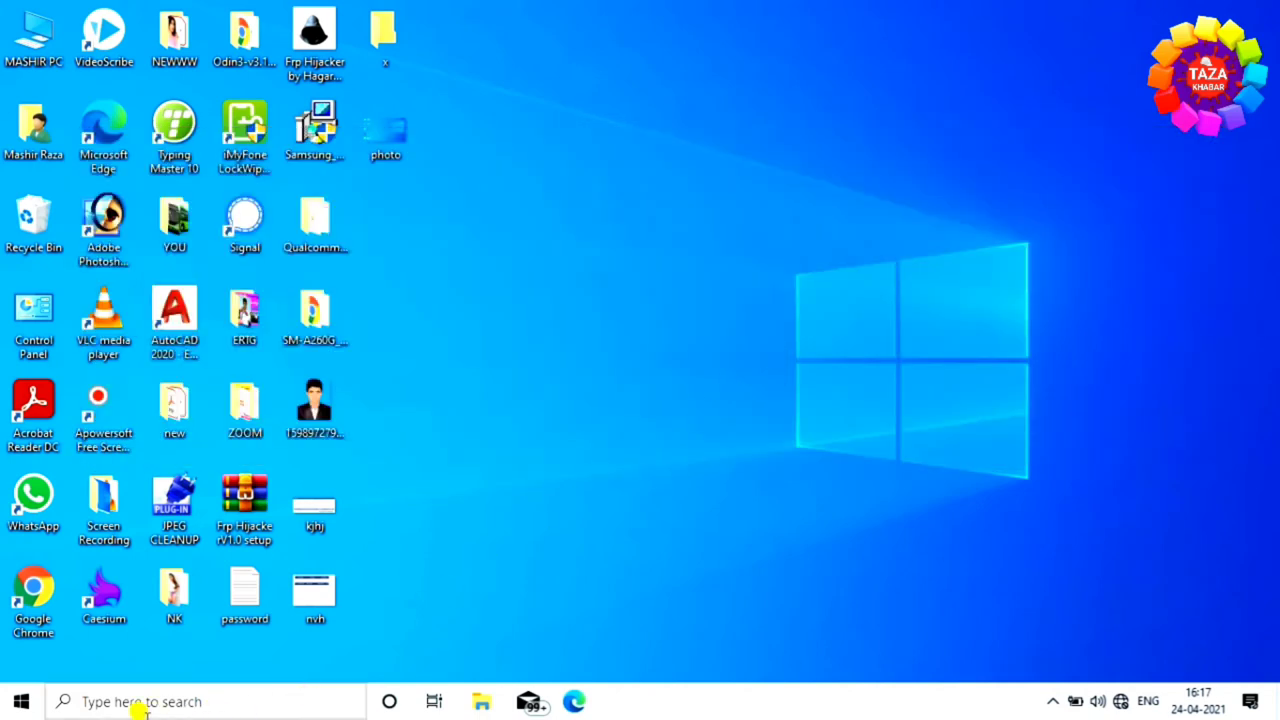
Open Paint and paste the copied full-screen screenshot onto the blank canvas
left_click(170, 700)
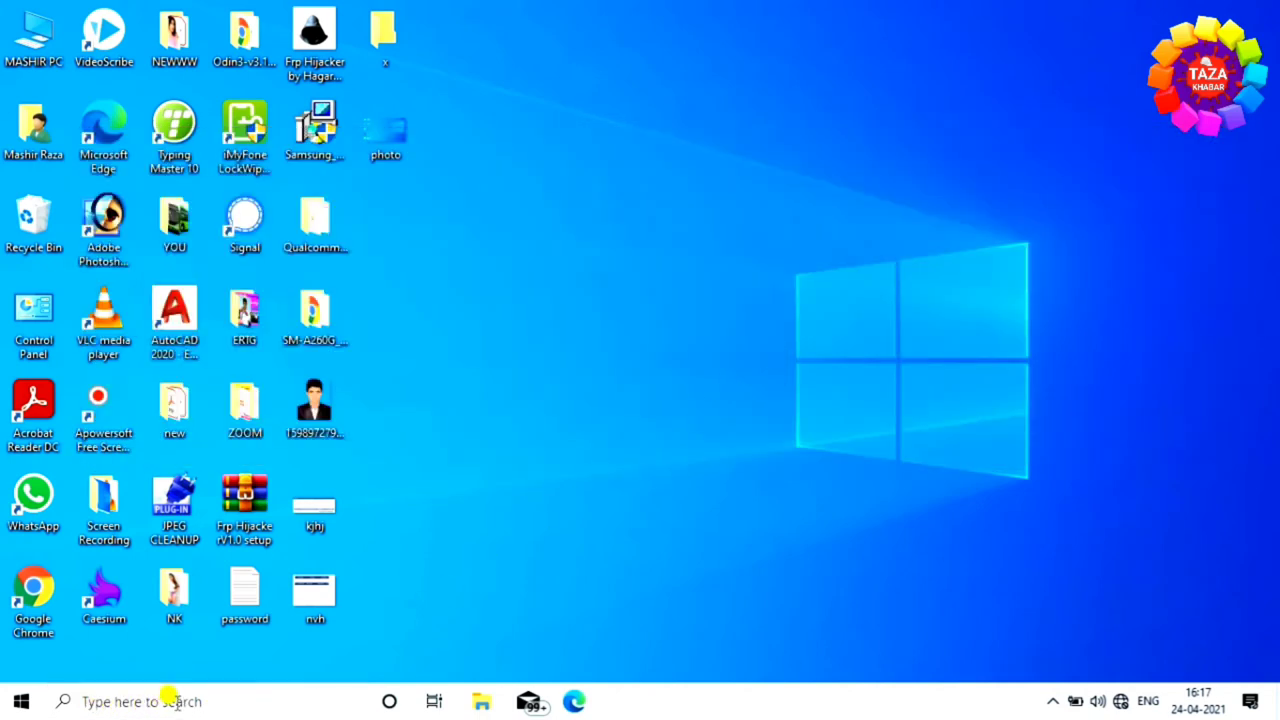
type("pa")
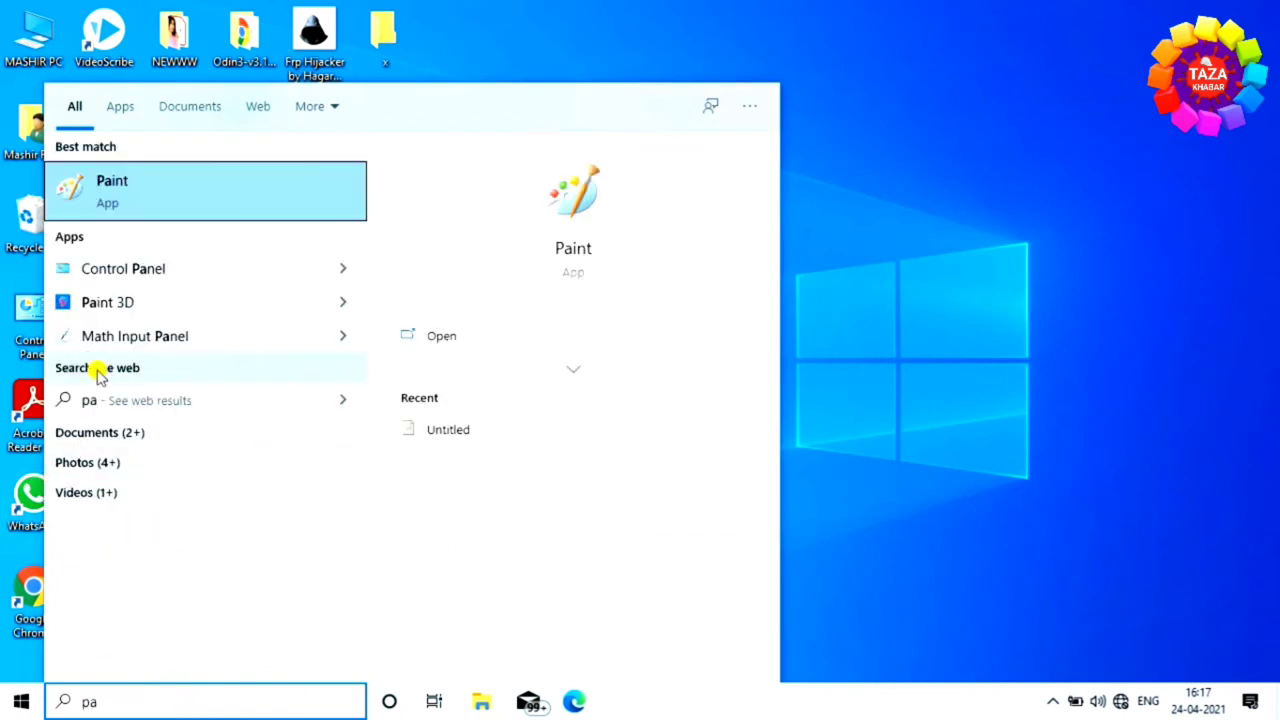
left_click(161, 190)
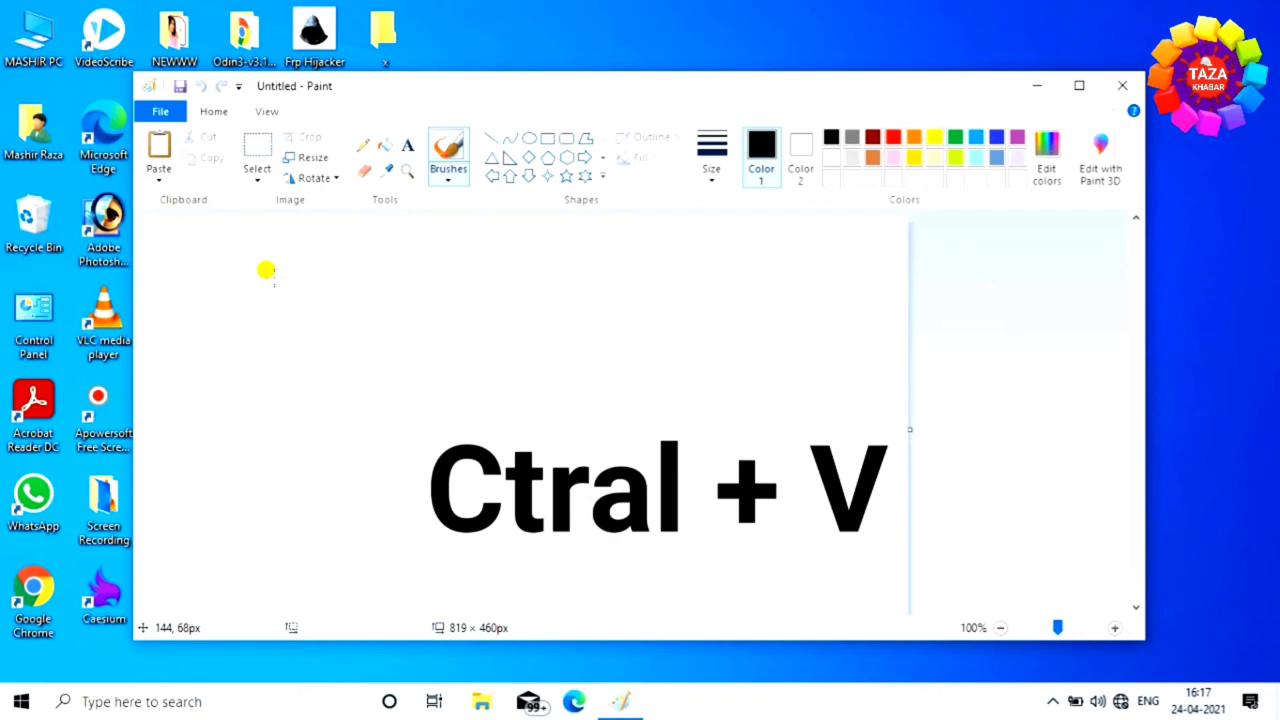
key("ctrl+v")
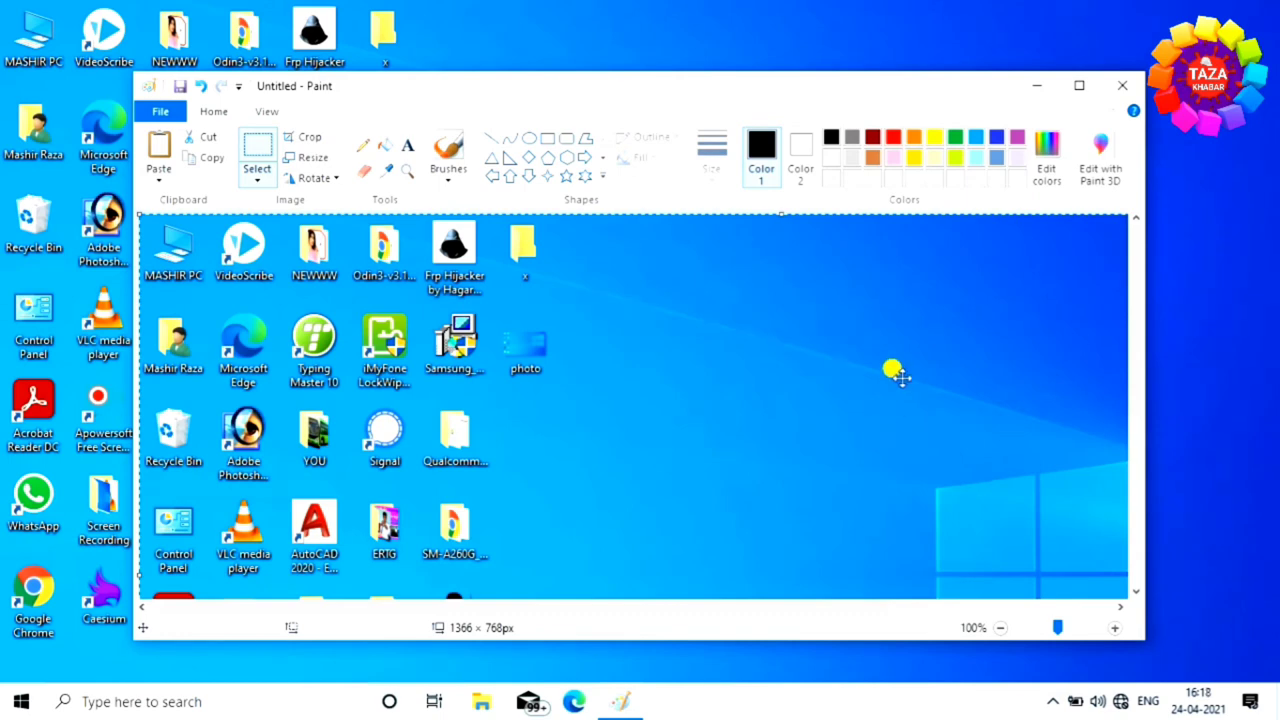
scroll(605, 426, "down", 3)
scroll(608, 427, "up", 1)
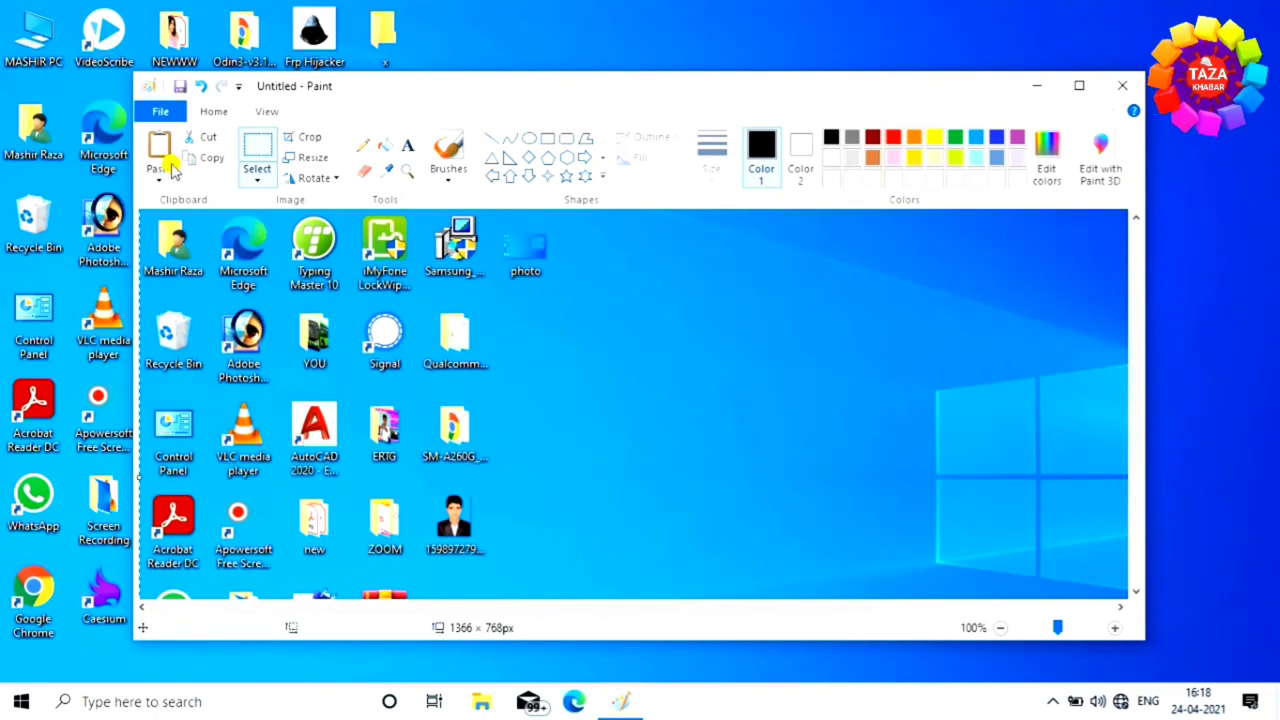
Save the pasted screenshot to the Desktop as a PNG file named pick
left_click(167, 112)
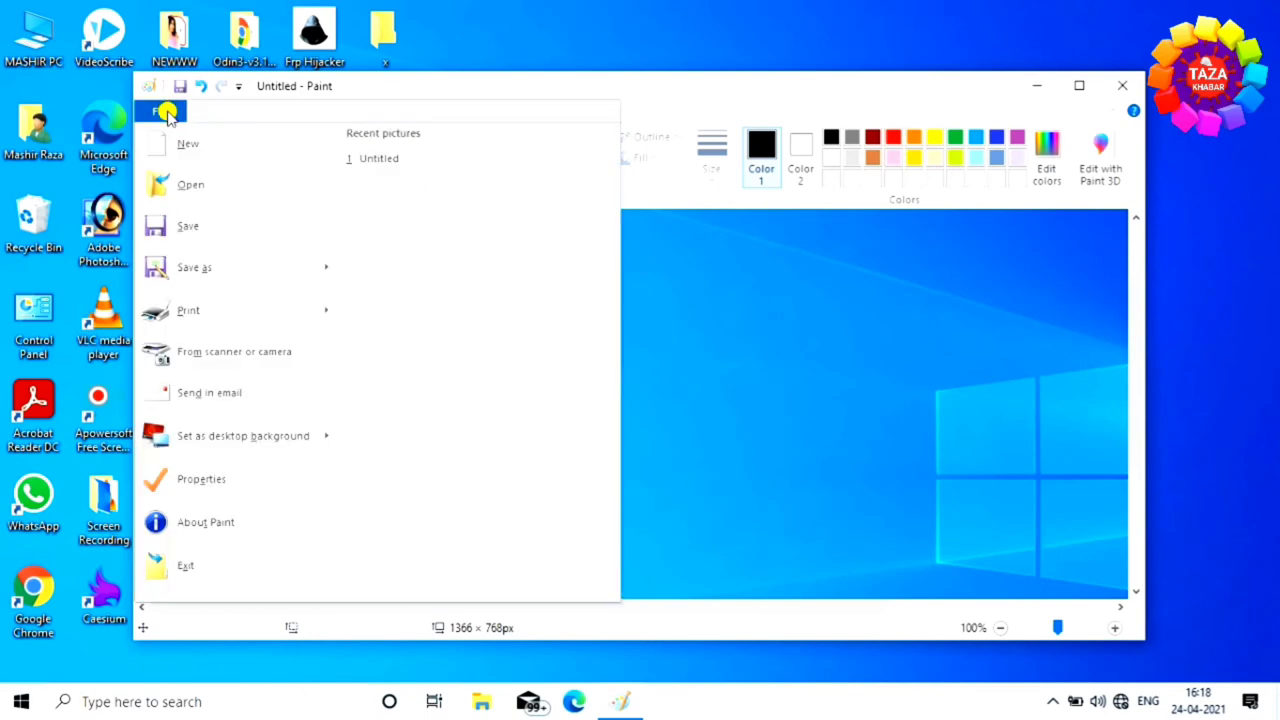
left_click(205, 227)
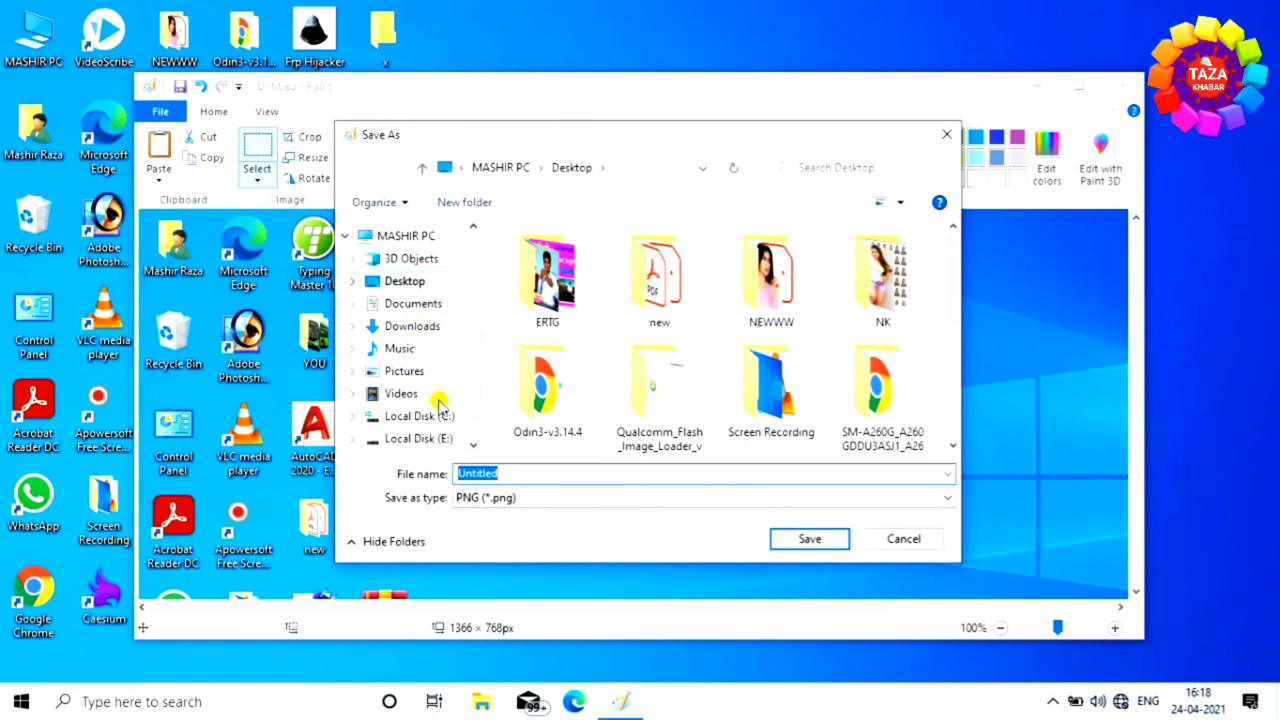
left_click(428, 282)
double_click(505, 473)
type("pick")
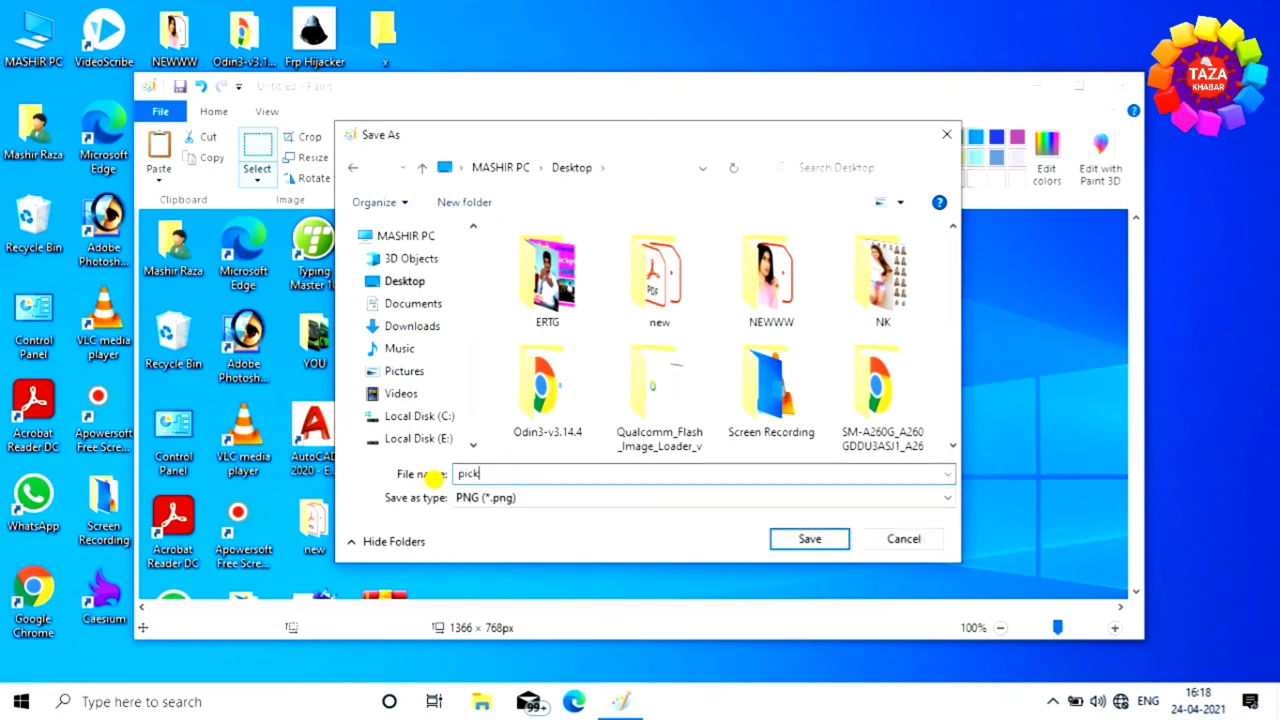
left_click(809, 538)
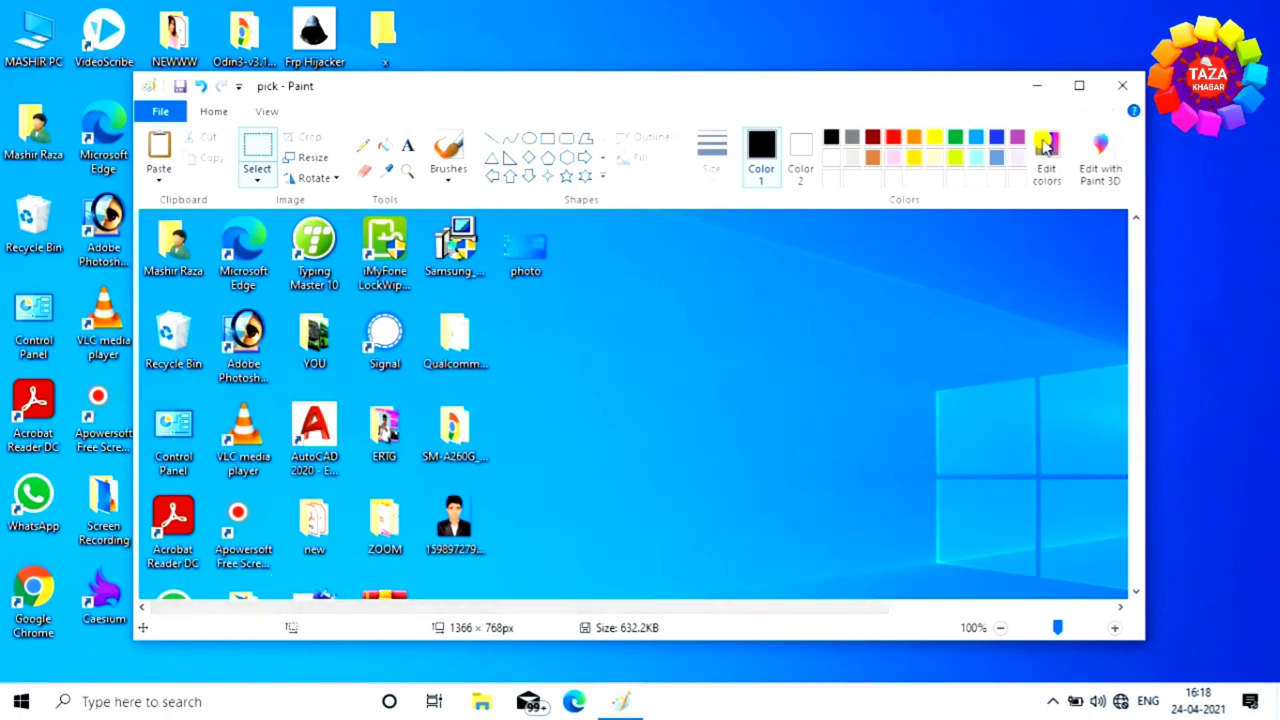
Close Paint, view the saved pick image from the desktop, and close the viewer
left_click(1116, 88)
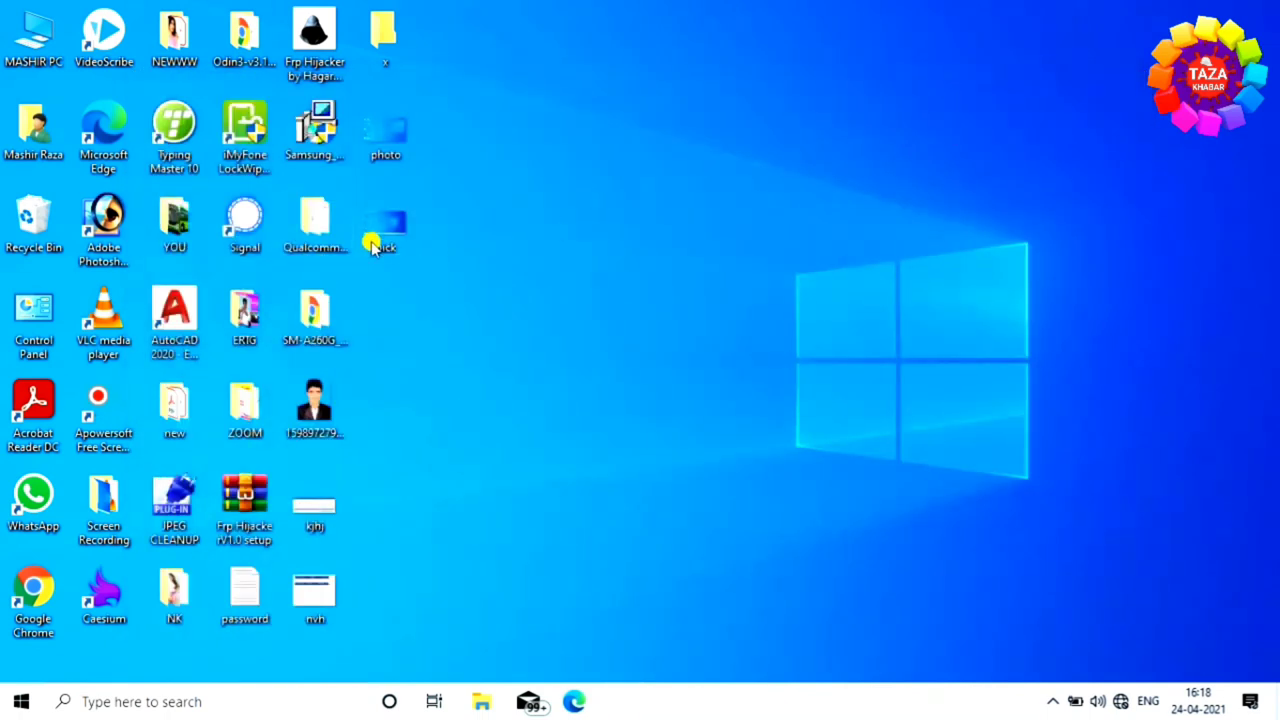
double_click(376, 240)
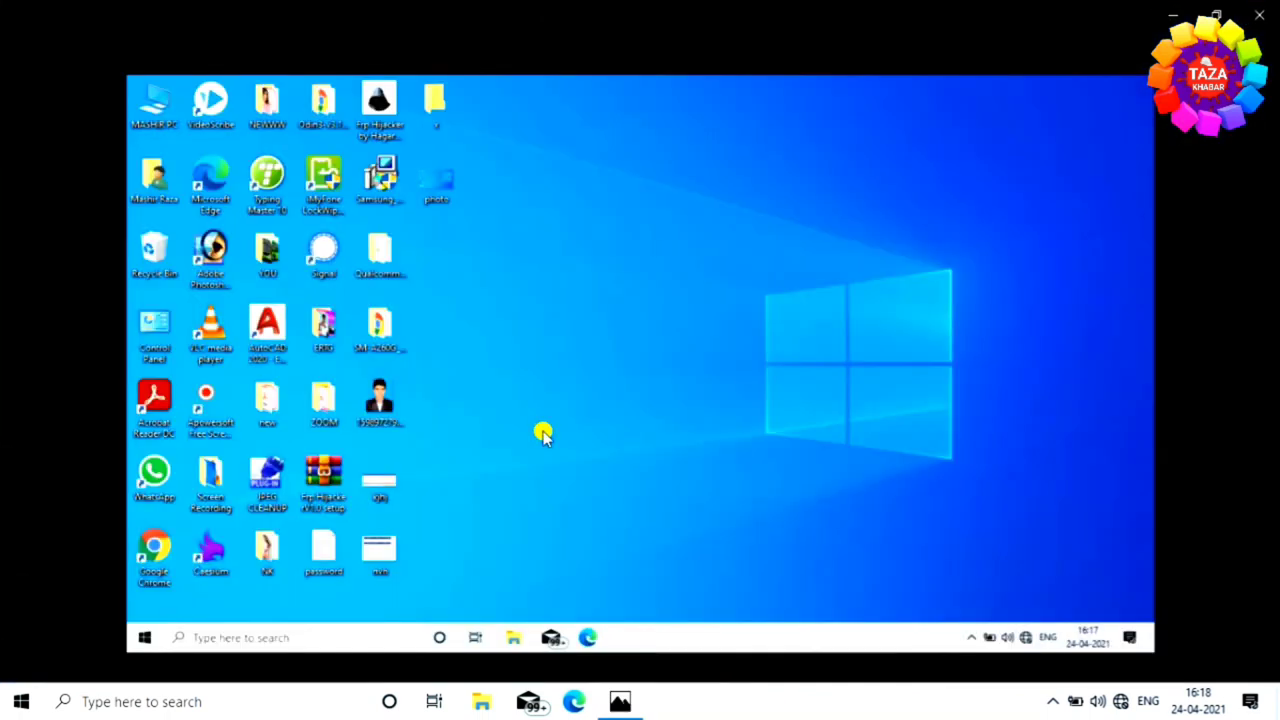
left_click(1259, 14)
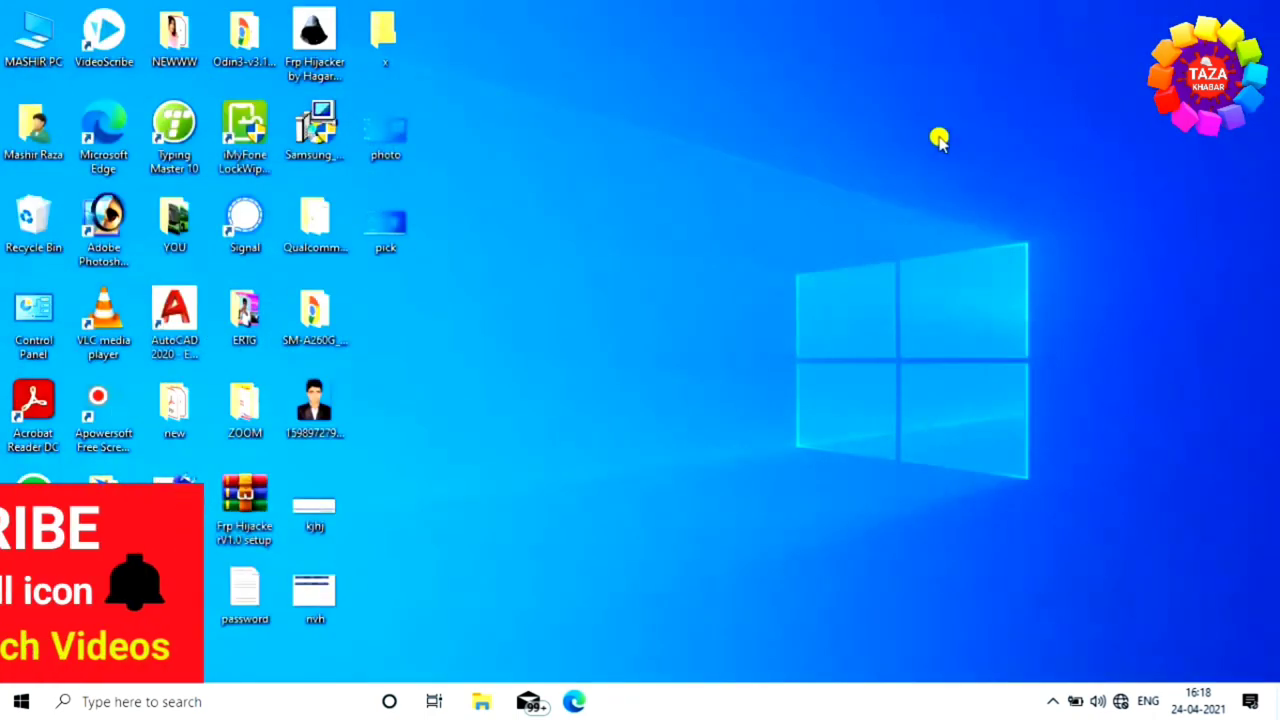